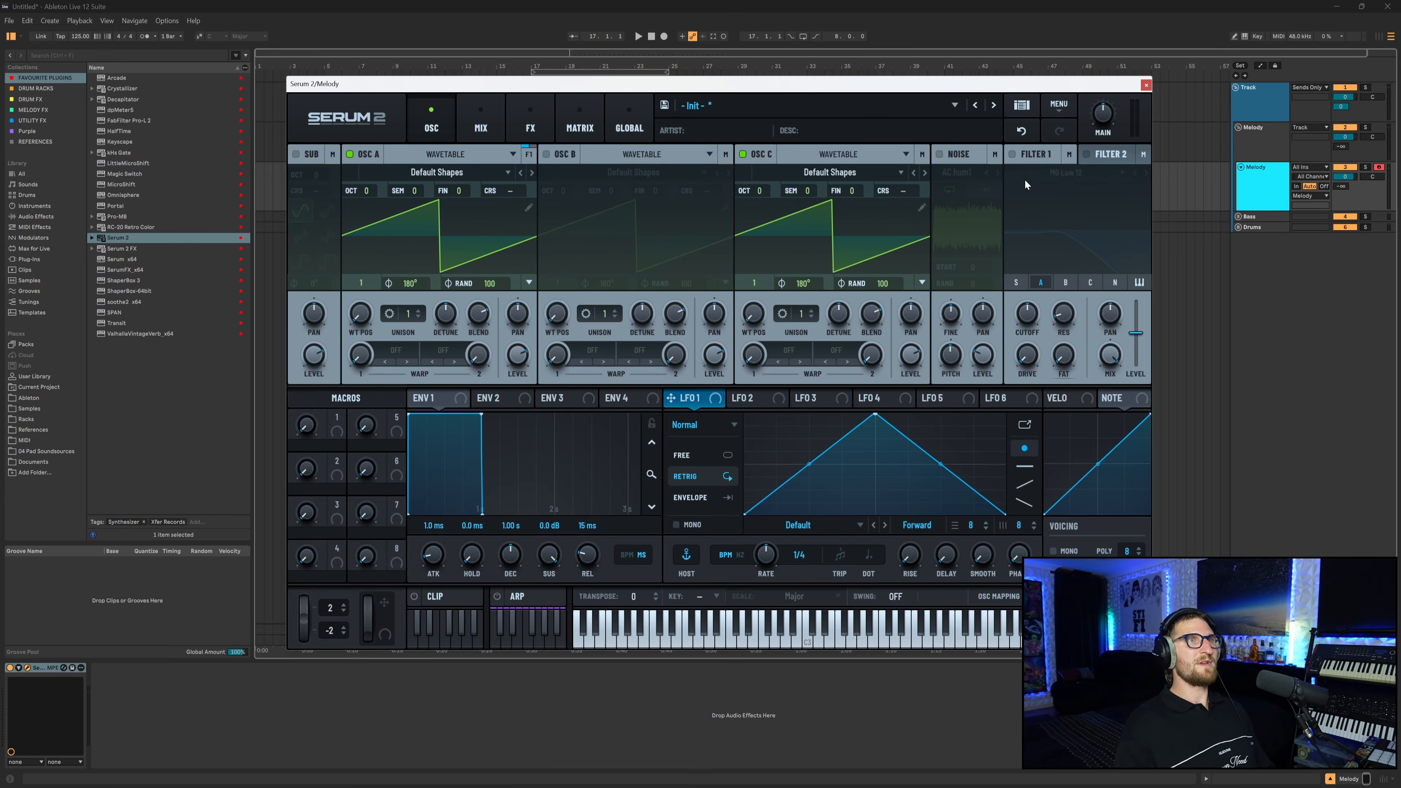
Enable Filter 1 with a small cutoff adjustment and switch off oscillator C
left_click(1011, 154)
left_click_drag(1031, 315, 1032, 321)
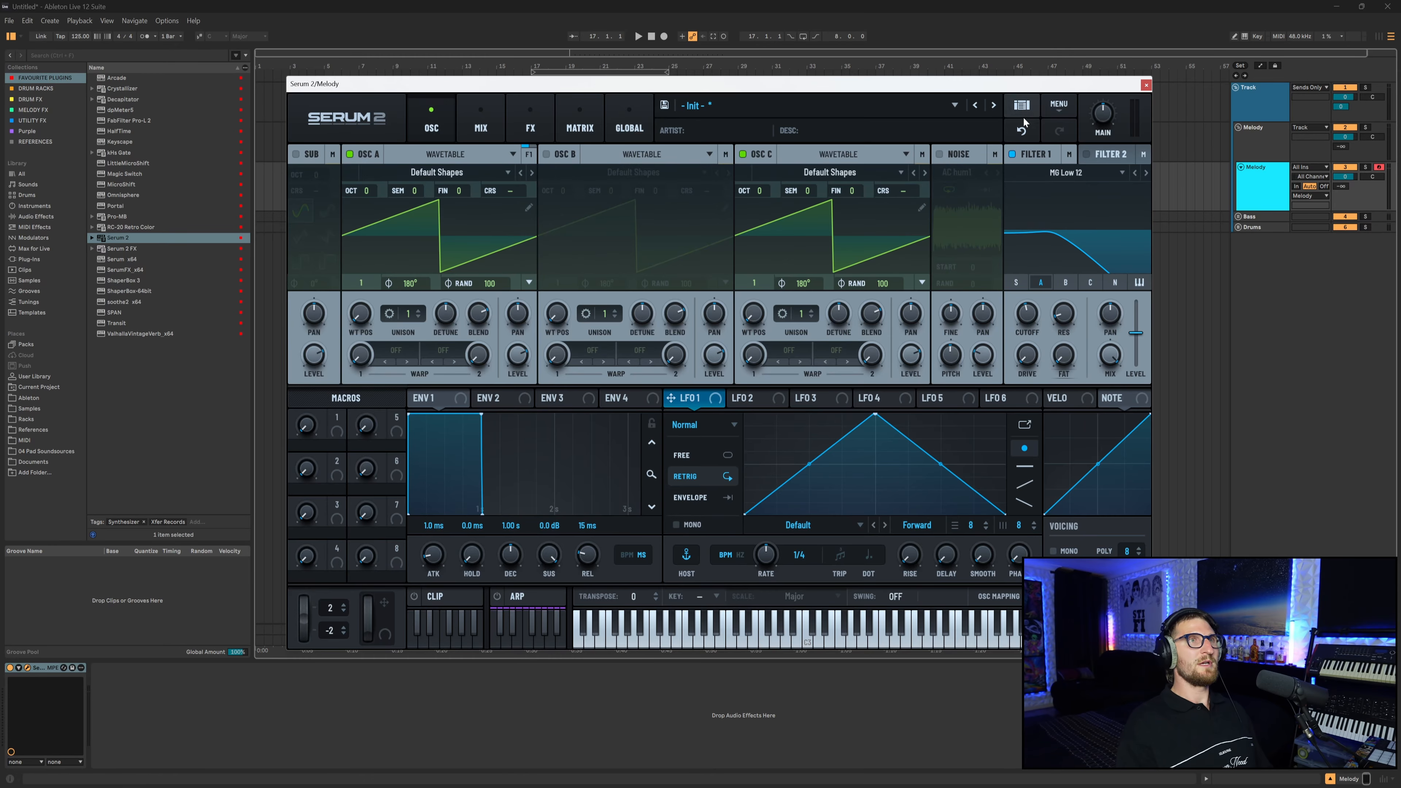
left_click(743, 154)
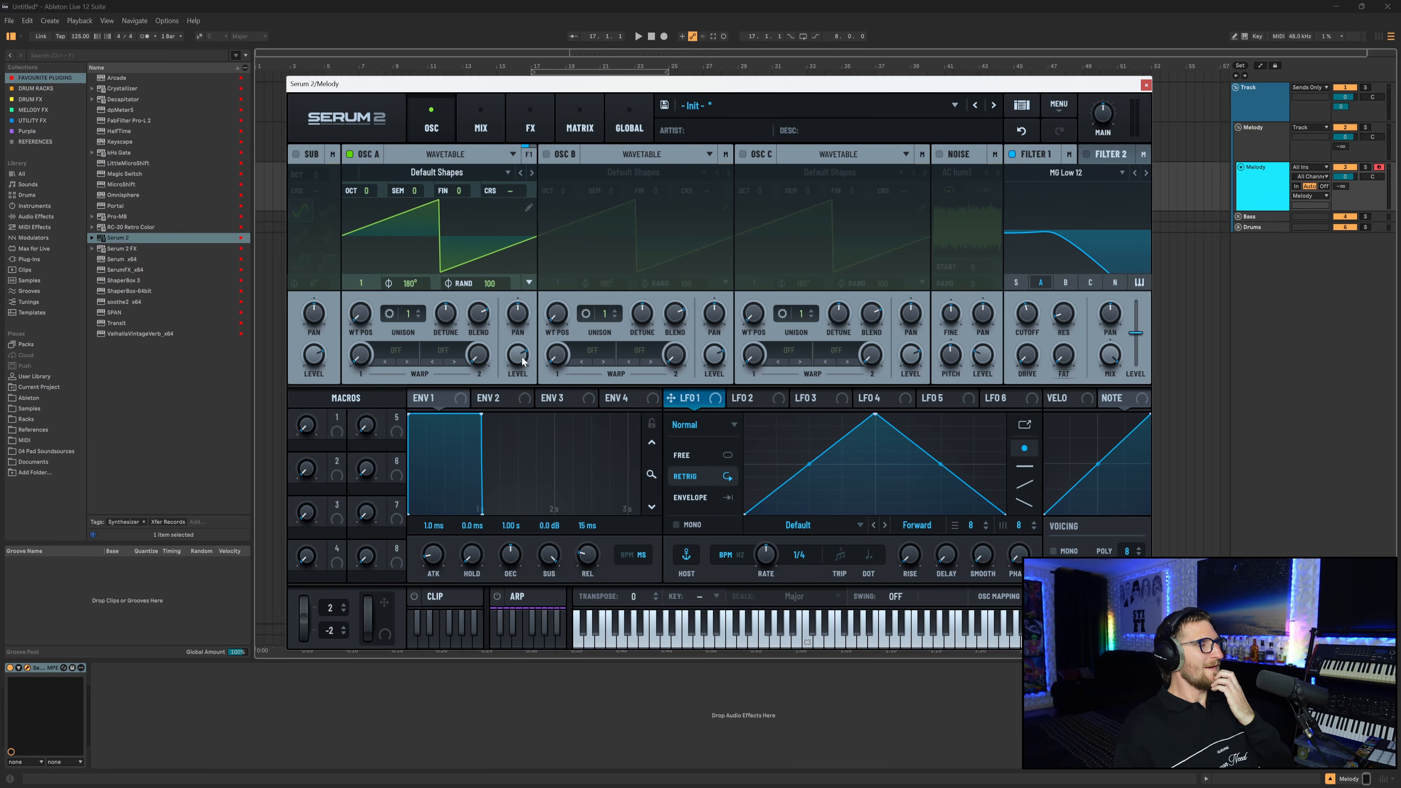
Set Env 1's sustain to -6.6 dB and release to 684 ms, and change Filter 1's type to MG Low 24
left_click_drag(589, 562, 541, 610)
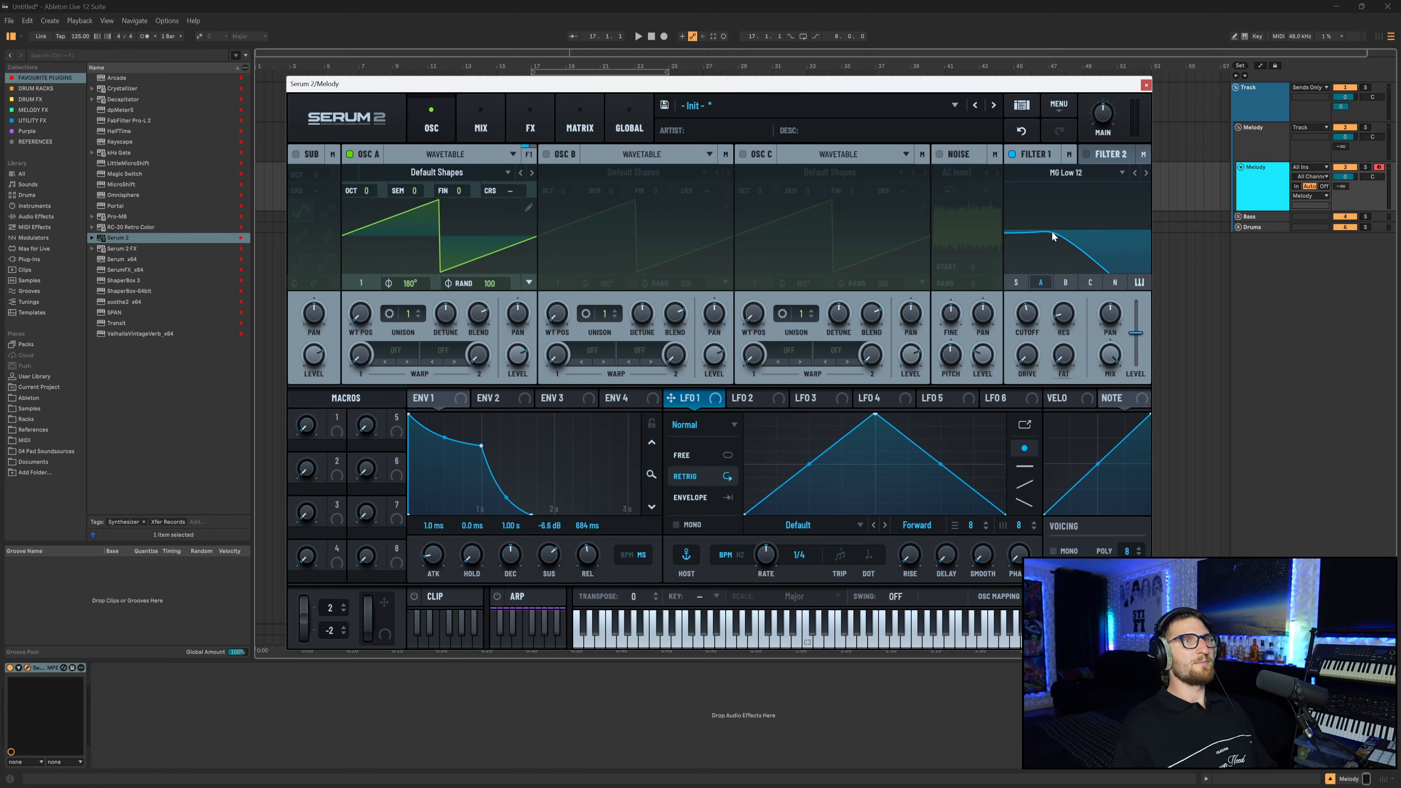
left_click(1145, 172)
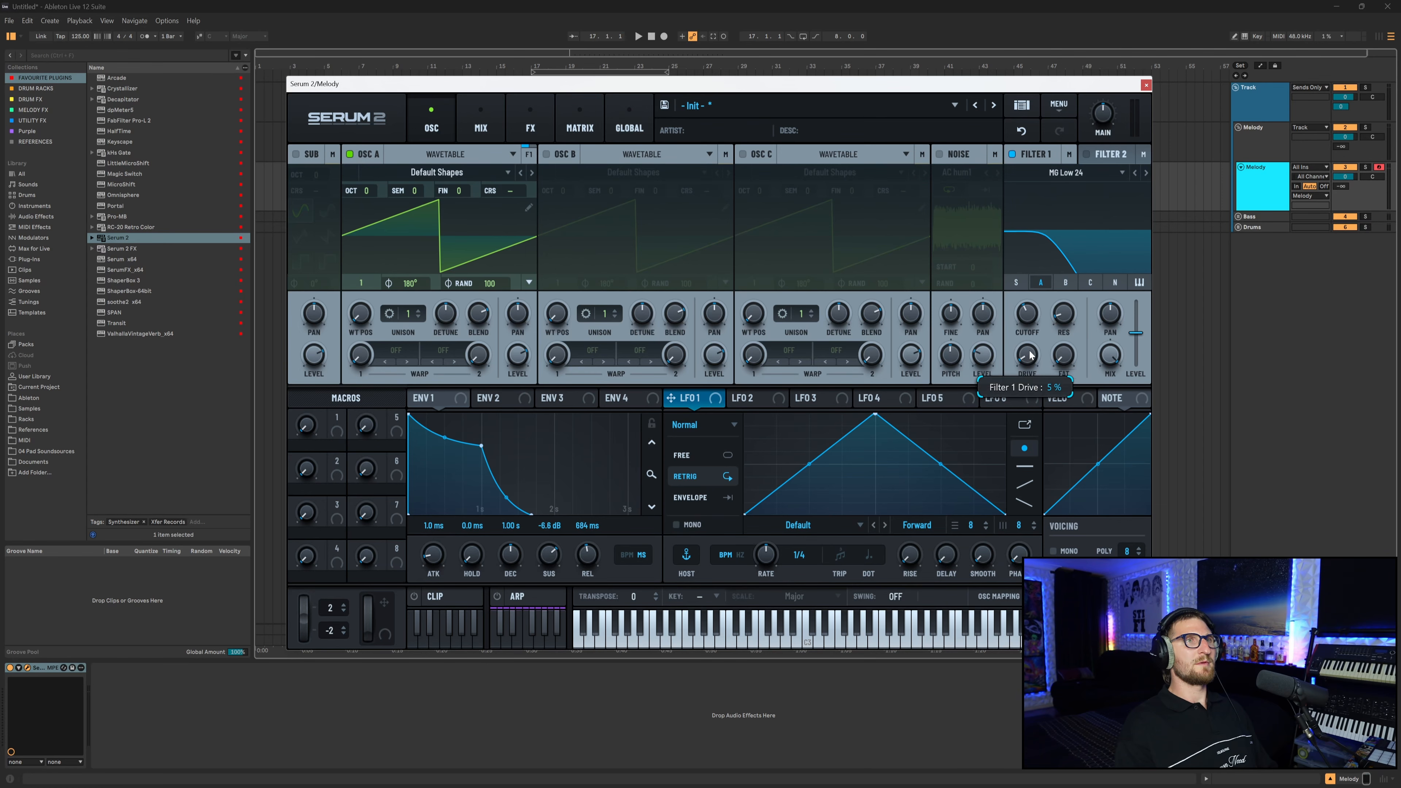
Add a Reverb to the main effects chain with pre-delay at 1/8 t and spin depth at 66, and adjust its mix
left_click(530, 123)
left_click(305, 181)
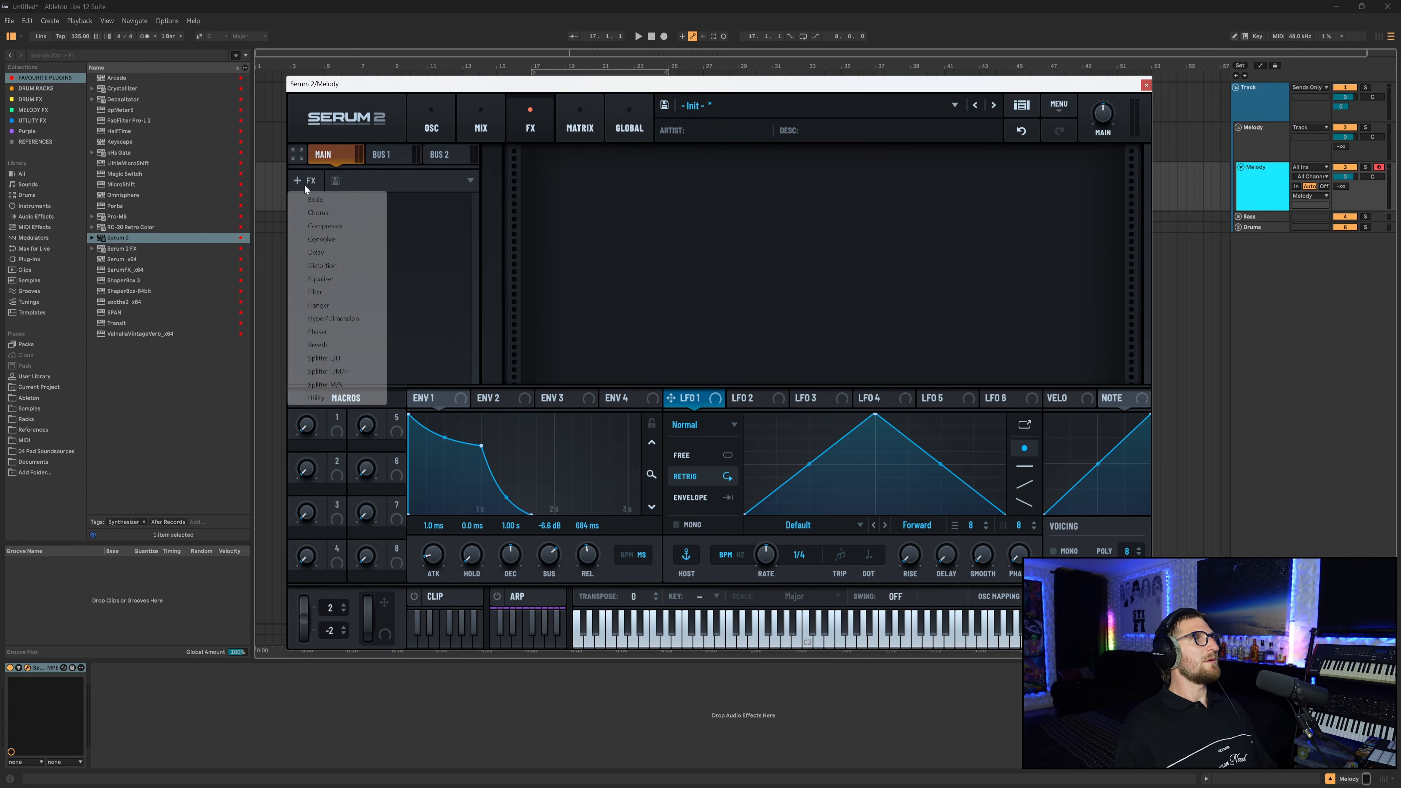
left_click(329, 344)
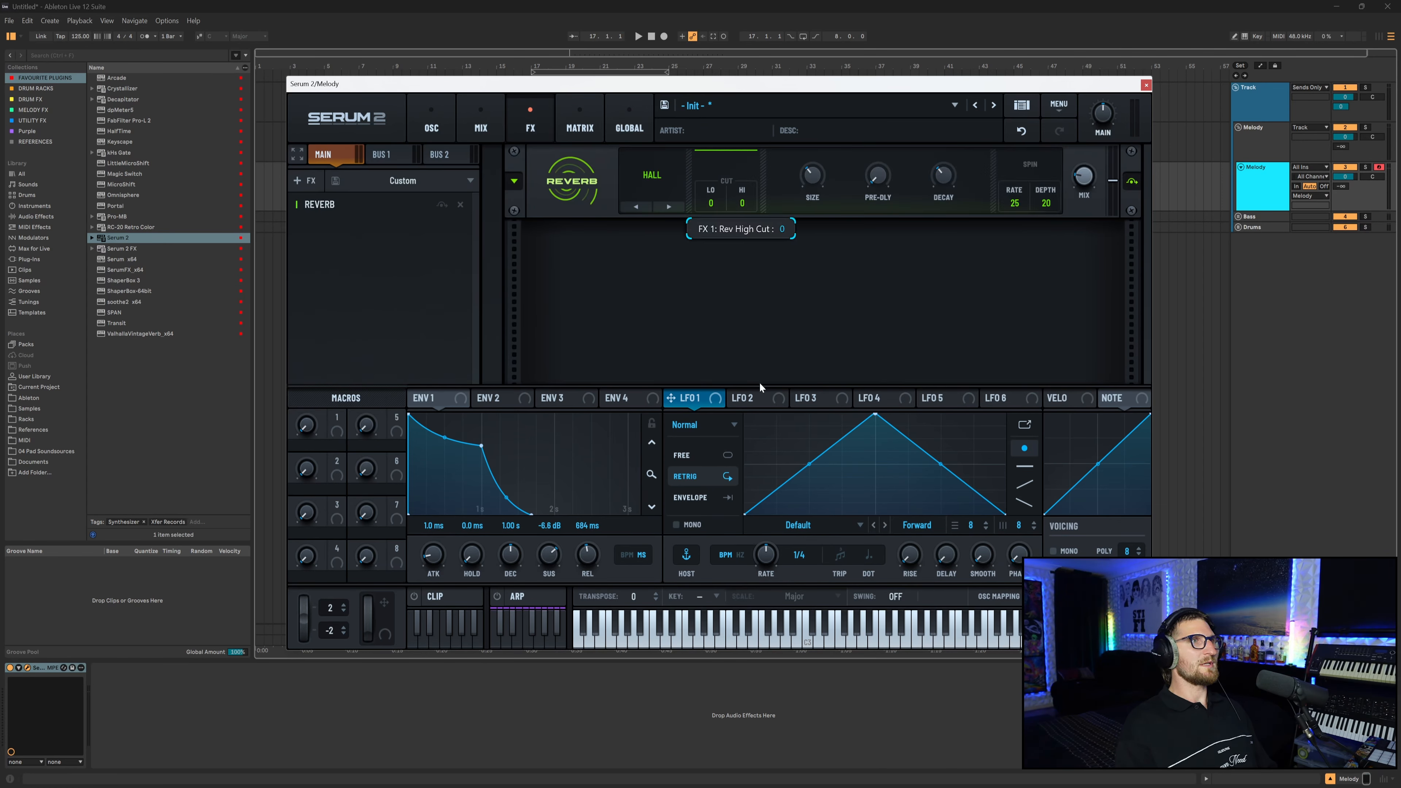
right_click(882, 177)
left_click(894, 197)
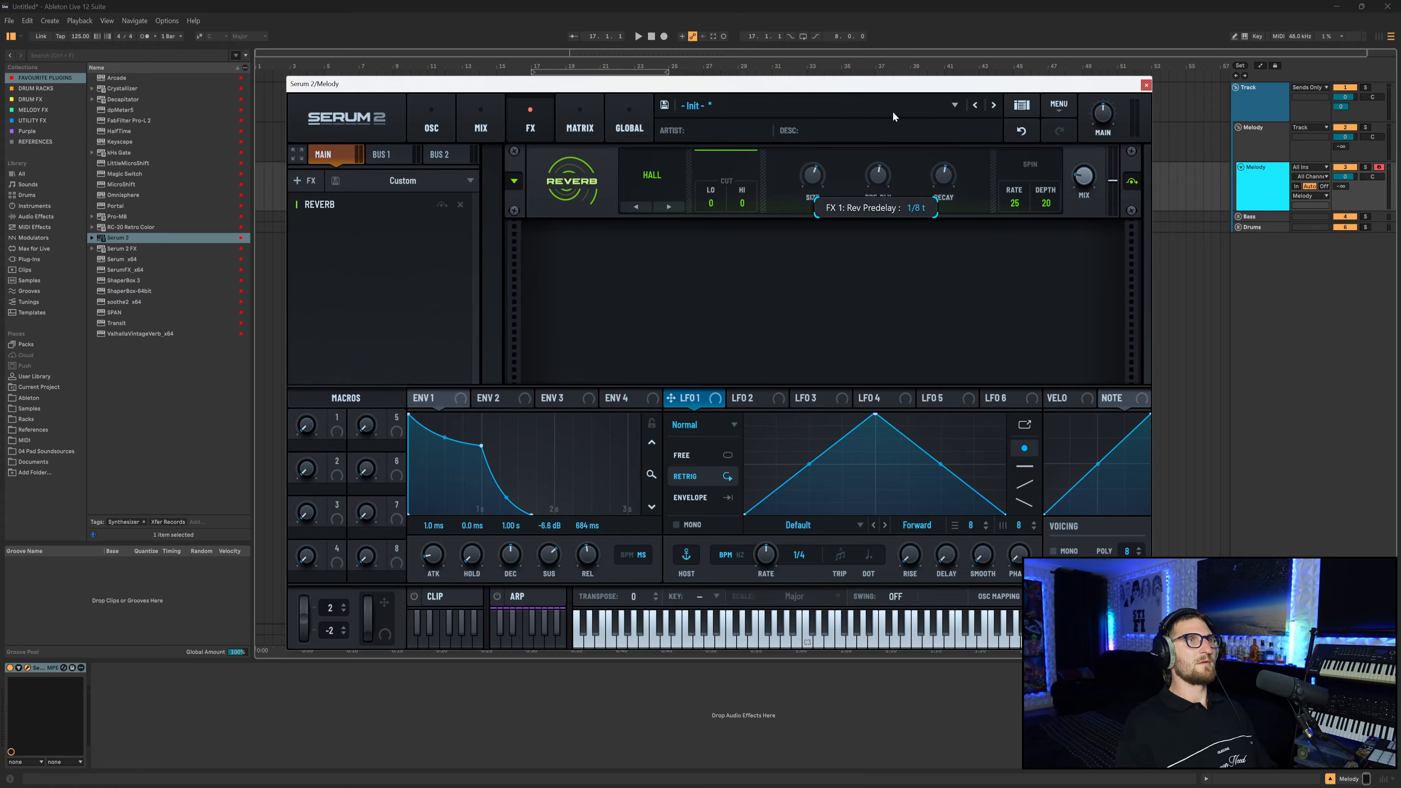
left_click_drag(1046, 202, 1053, 132)
left_click_drag(1084, 178, 1085, 157)
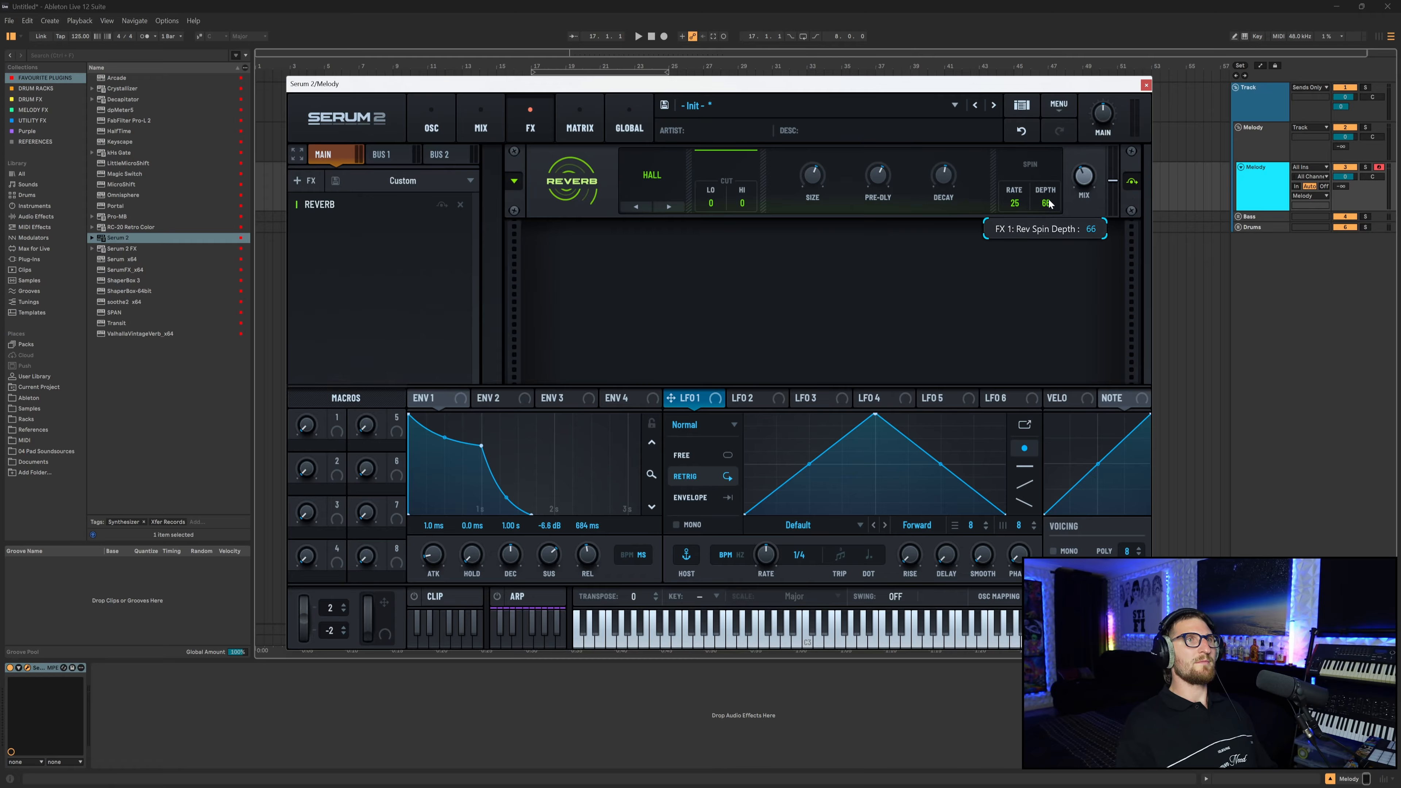
Return to the oscillators, enable oscillator C and turn its output level all the way down
left_click(433, 126)
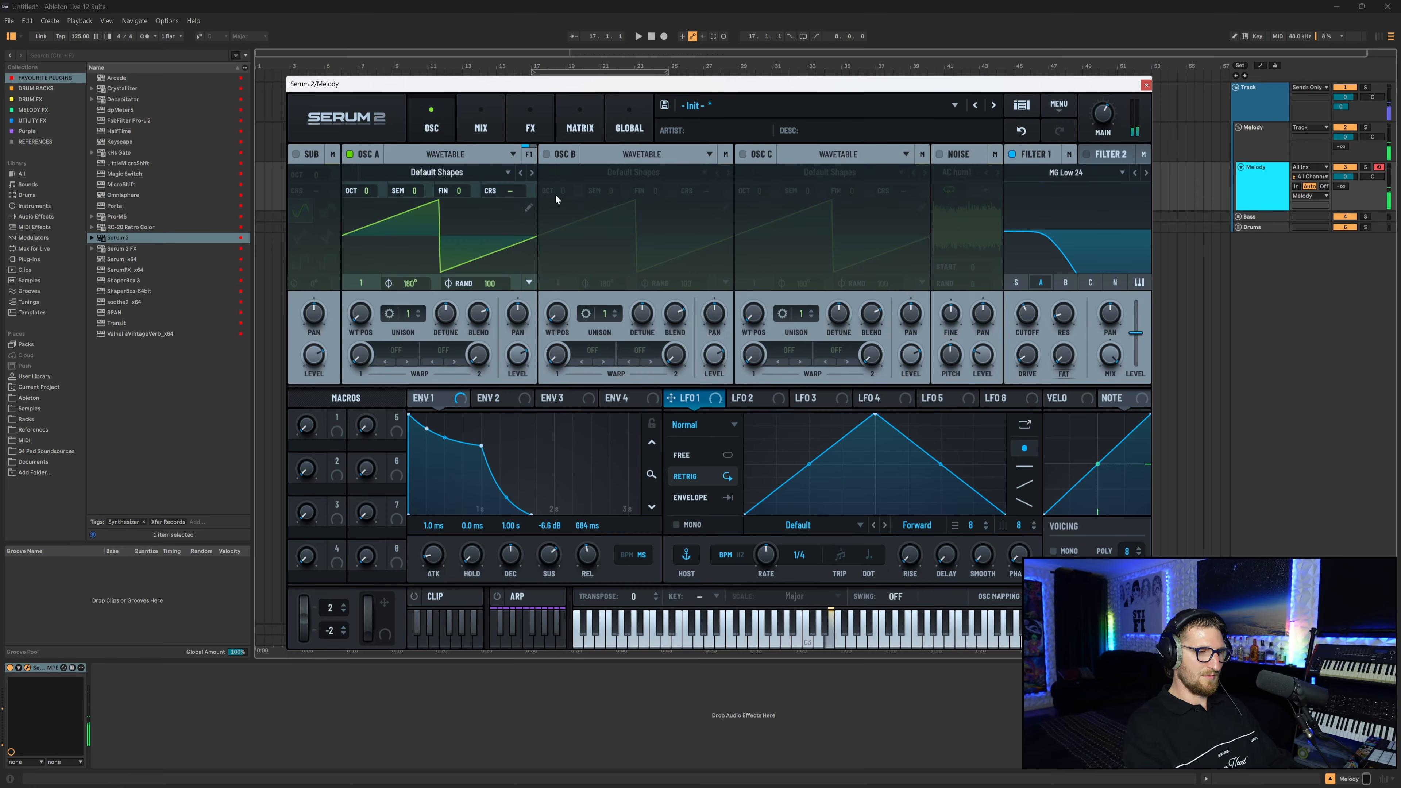
left_click(759, 156)
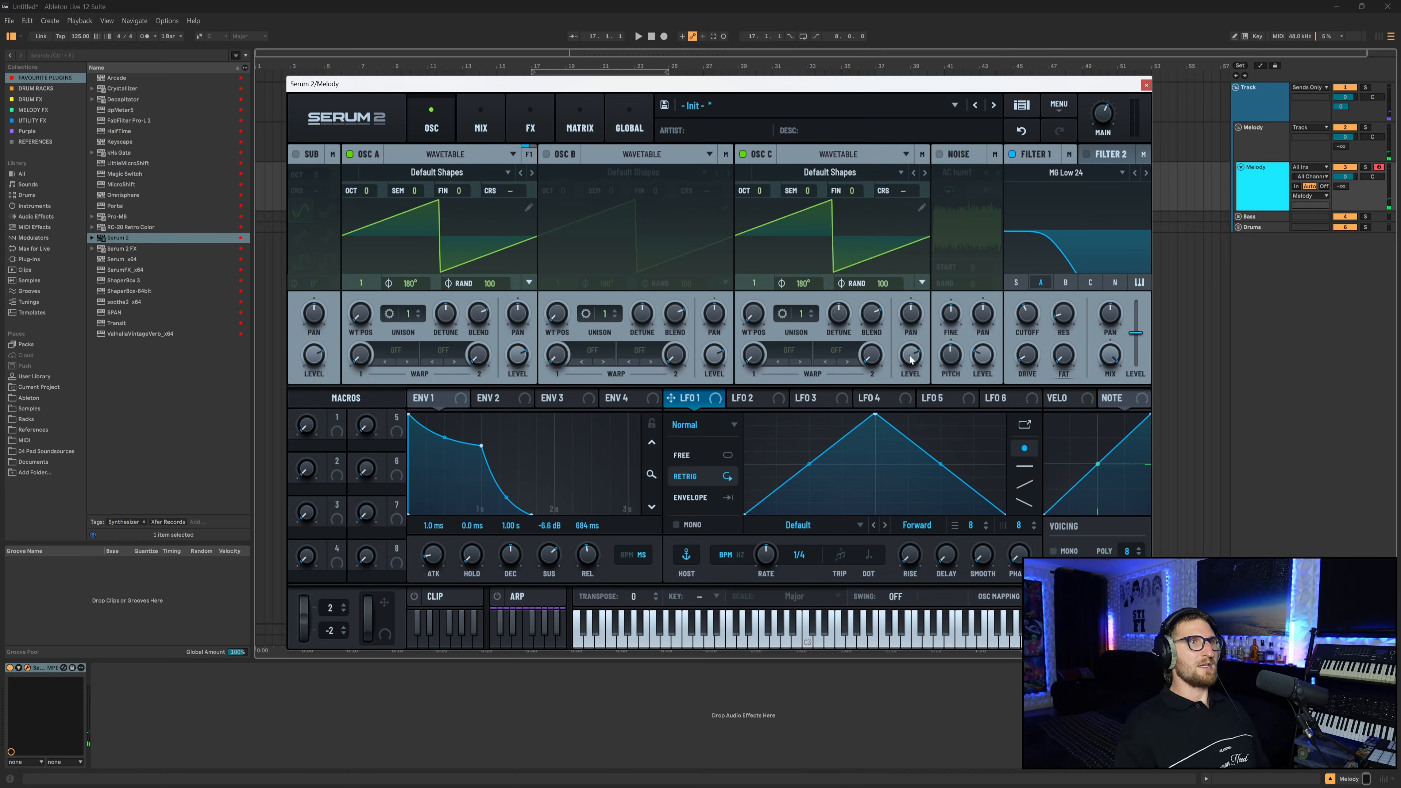
left_click_drag(910, 359, 909, 648)
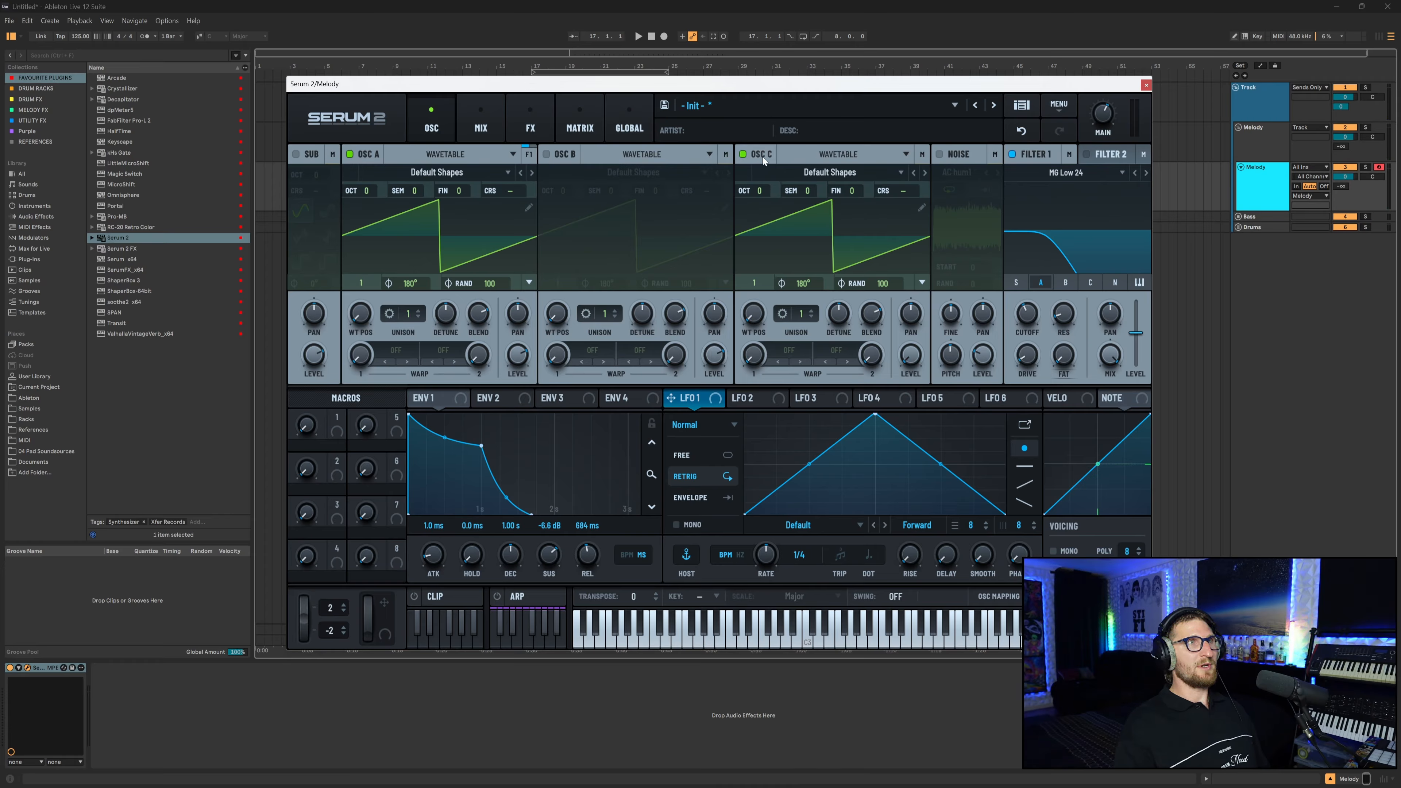
Assign oscillator C as a modulation source for Filter 1's cutoff and adjust the modulation amount
left_click_drag(763, 156, 1030, 357)
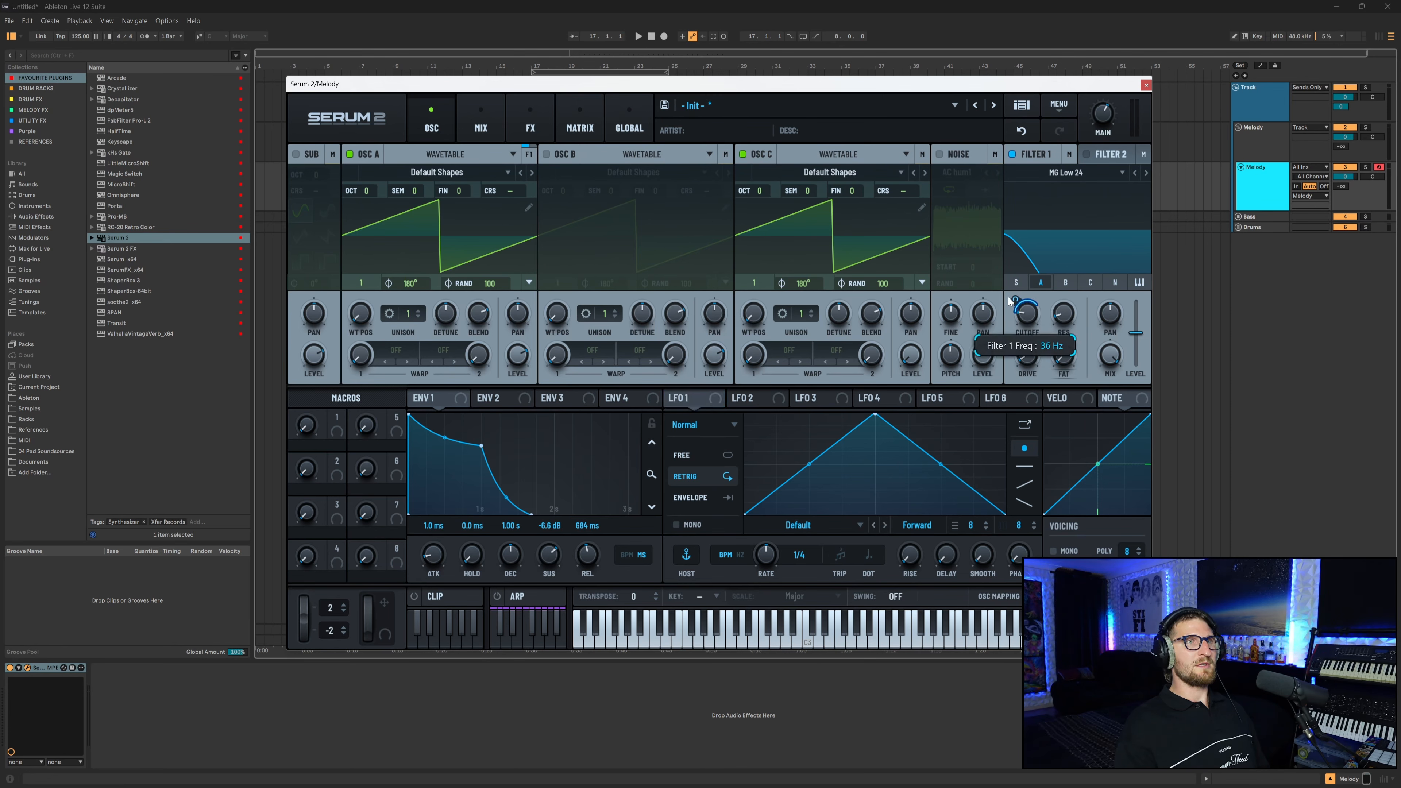
left_click_drag(1015, 299, 1019, 291)
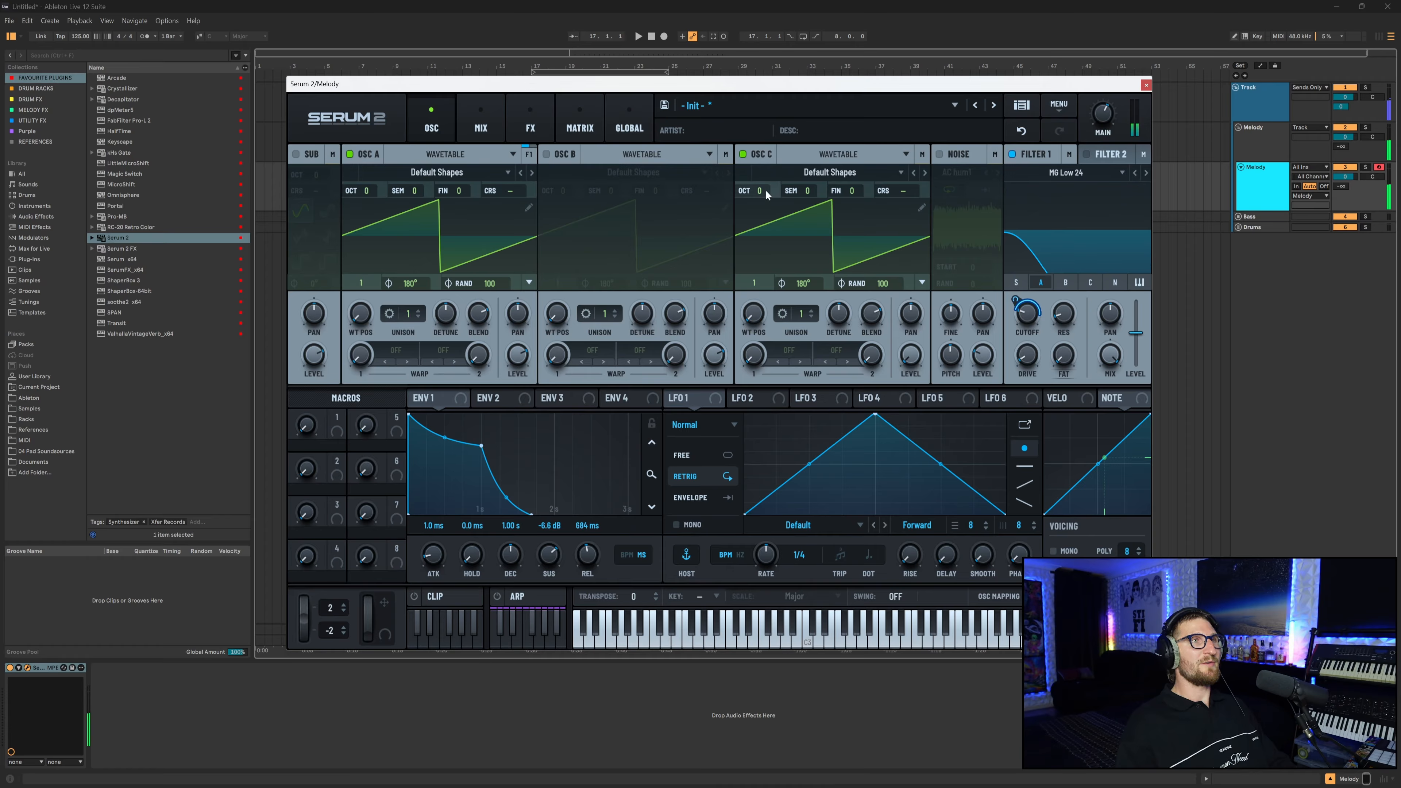
Set oscillator C's octave to -4 and its coarse pitch to -24
left_click_drag(765, 189, 757, 280)
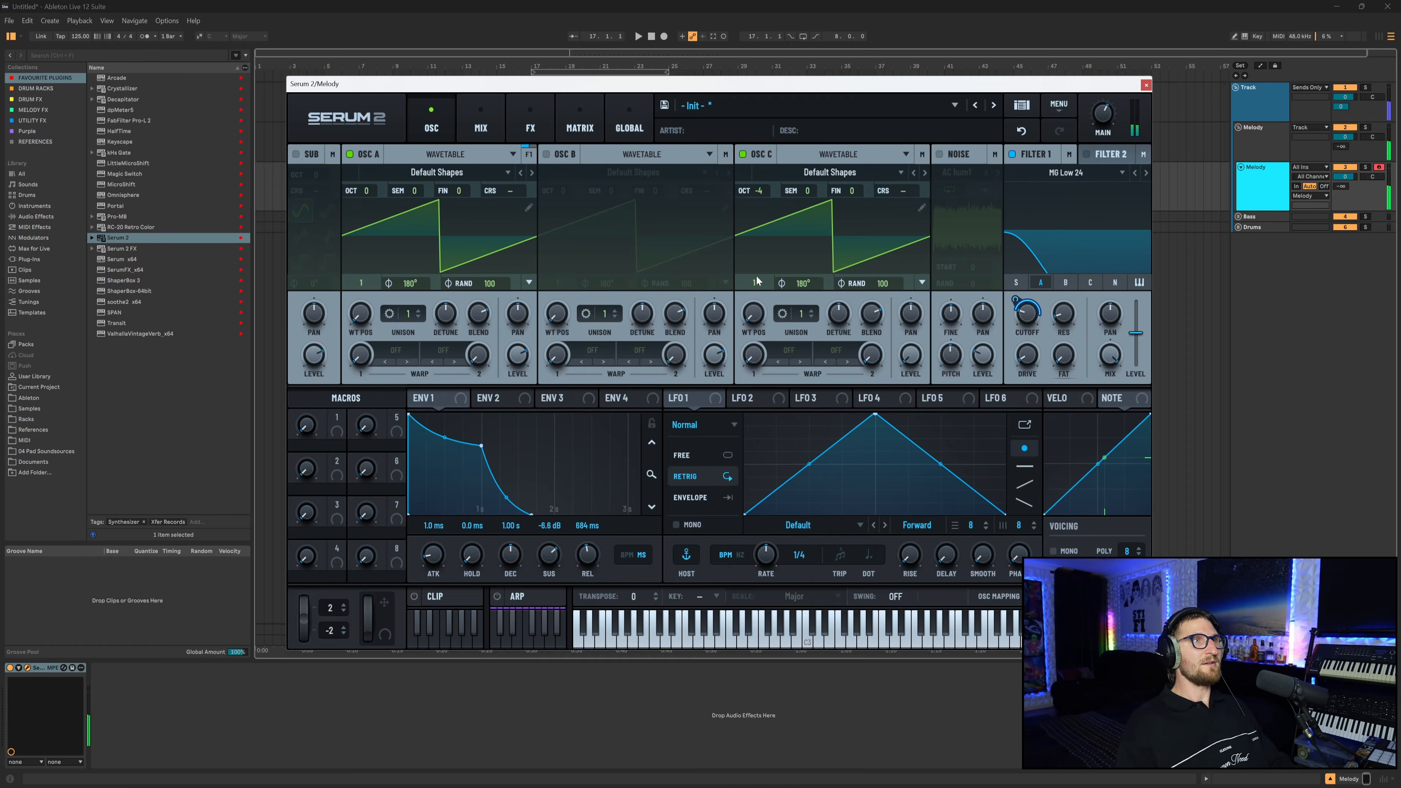
double_click(901, 193)
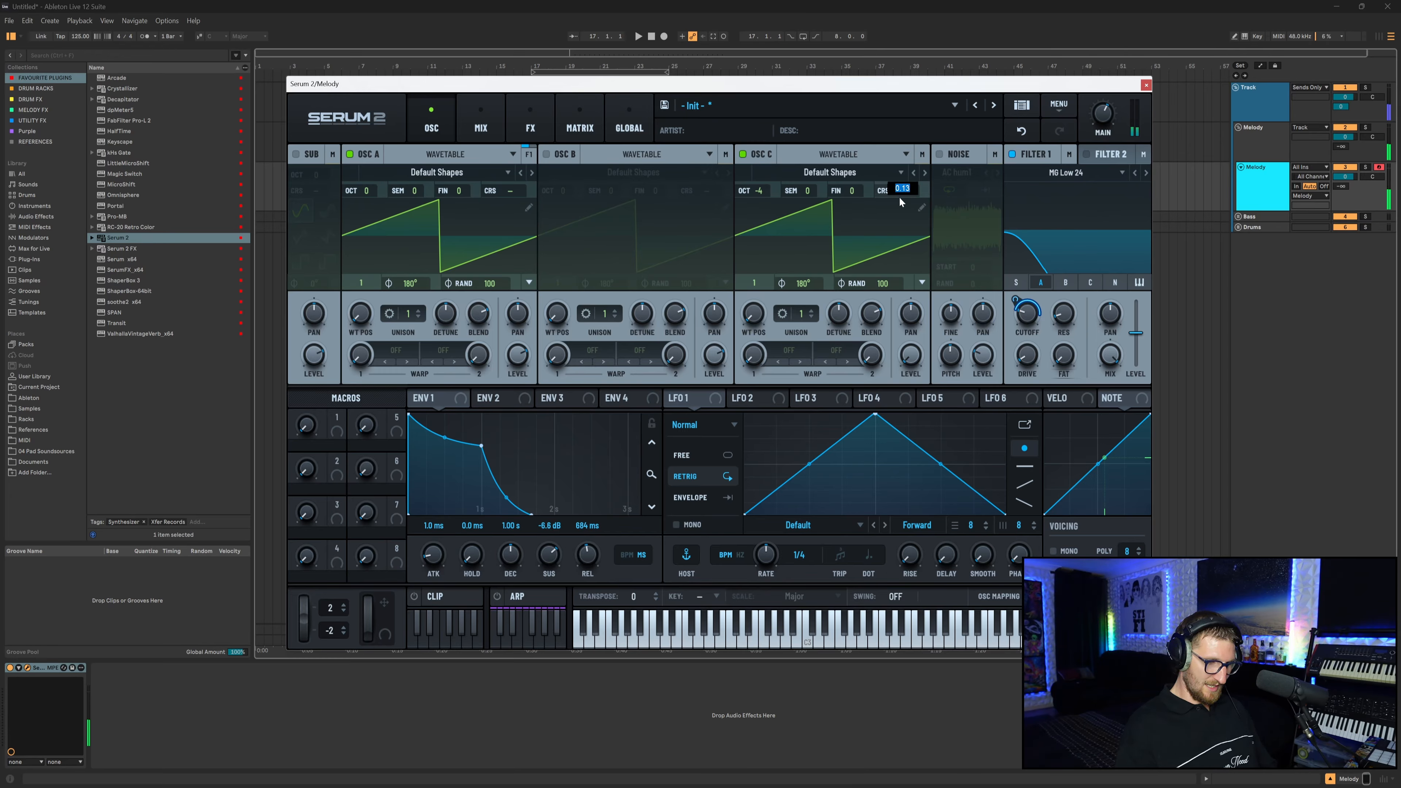
type("-24")
key("Return")
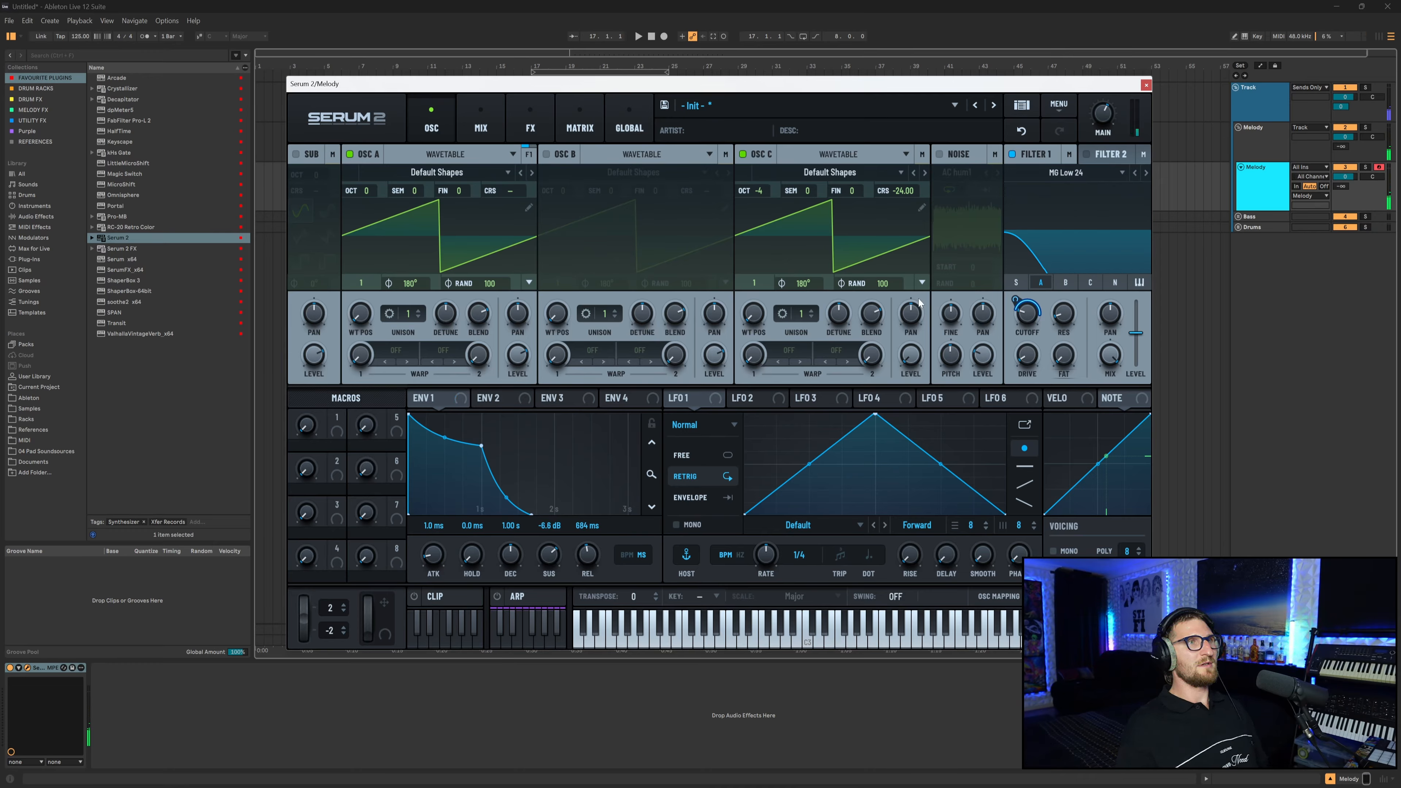
With oscillator C switched off, modulate Filter 1's cutoff with LFO 1 using the Sine shape and a 1/8 rate
left_click(744, 154)
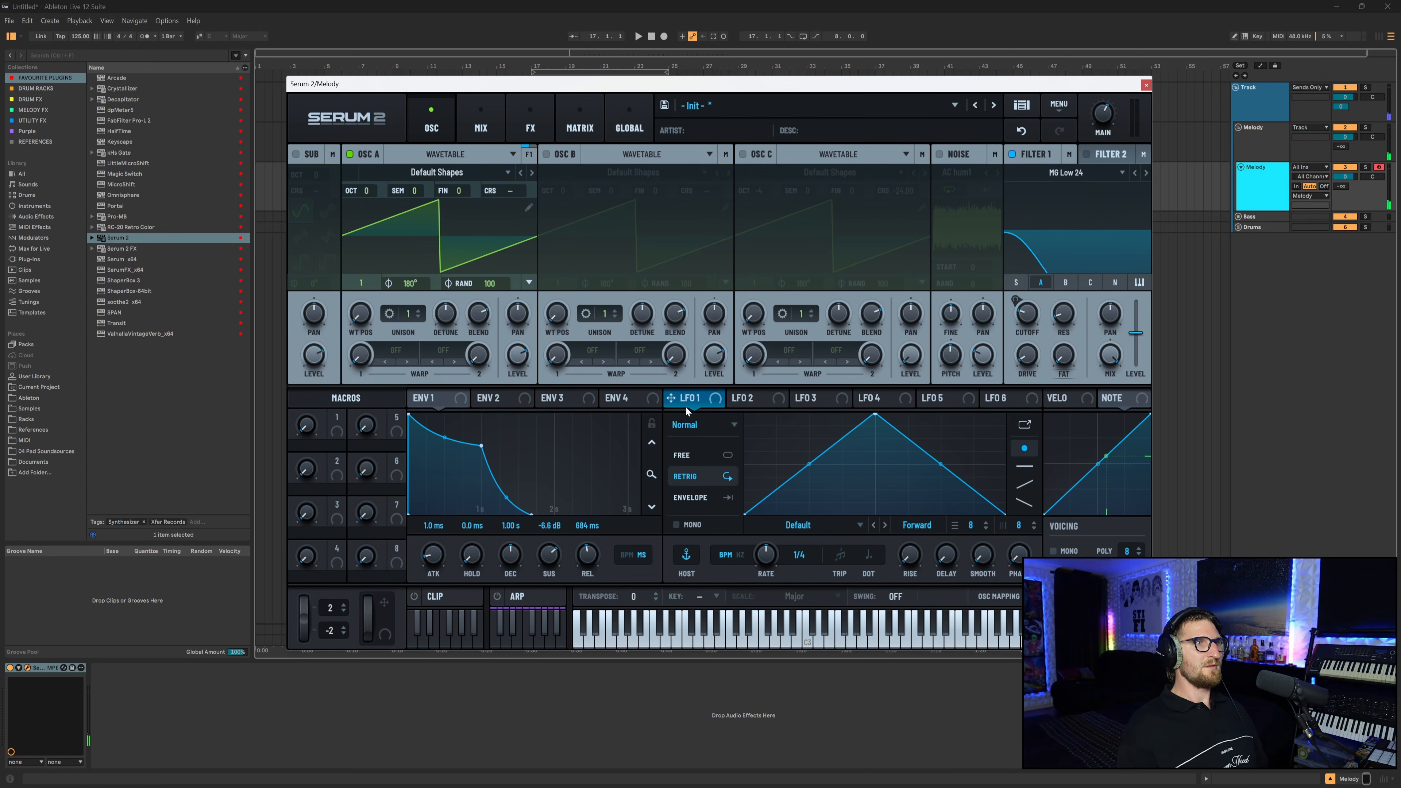
left_click(858, 525)
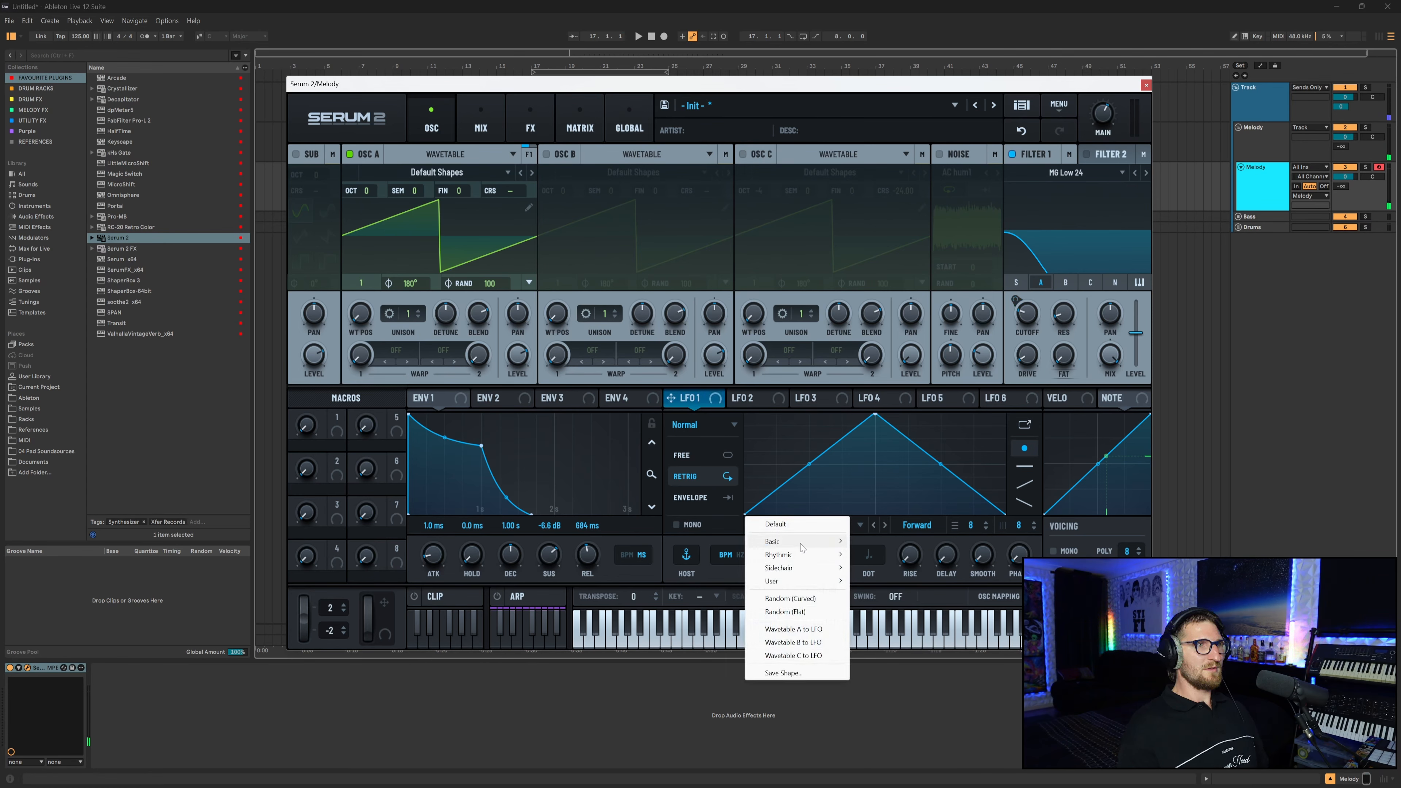
mouse_move(801, 543)
left_click(885, 654)
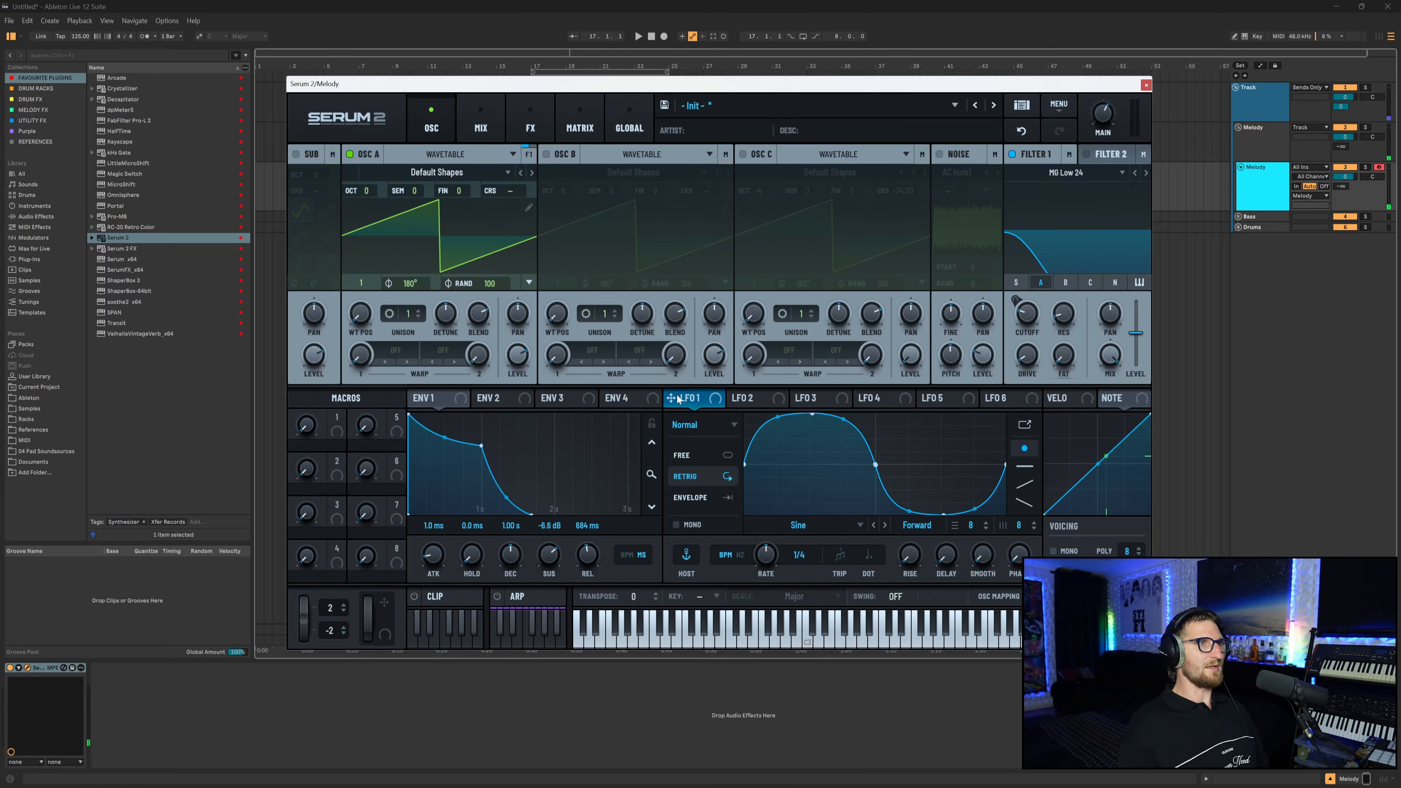
left_click_drag(678, 398, 1014, 304)
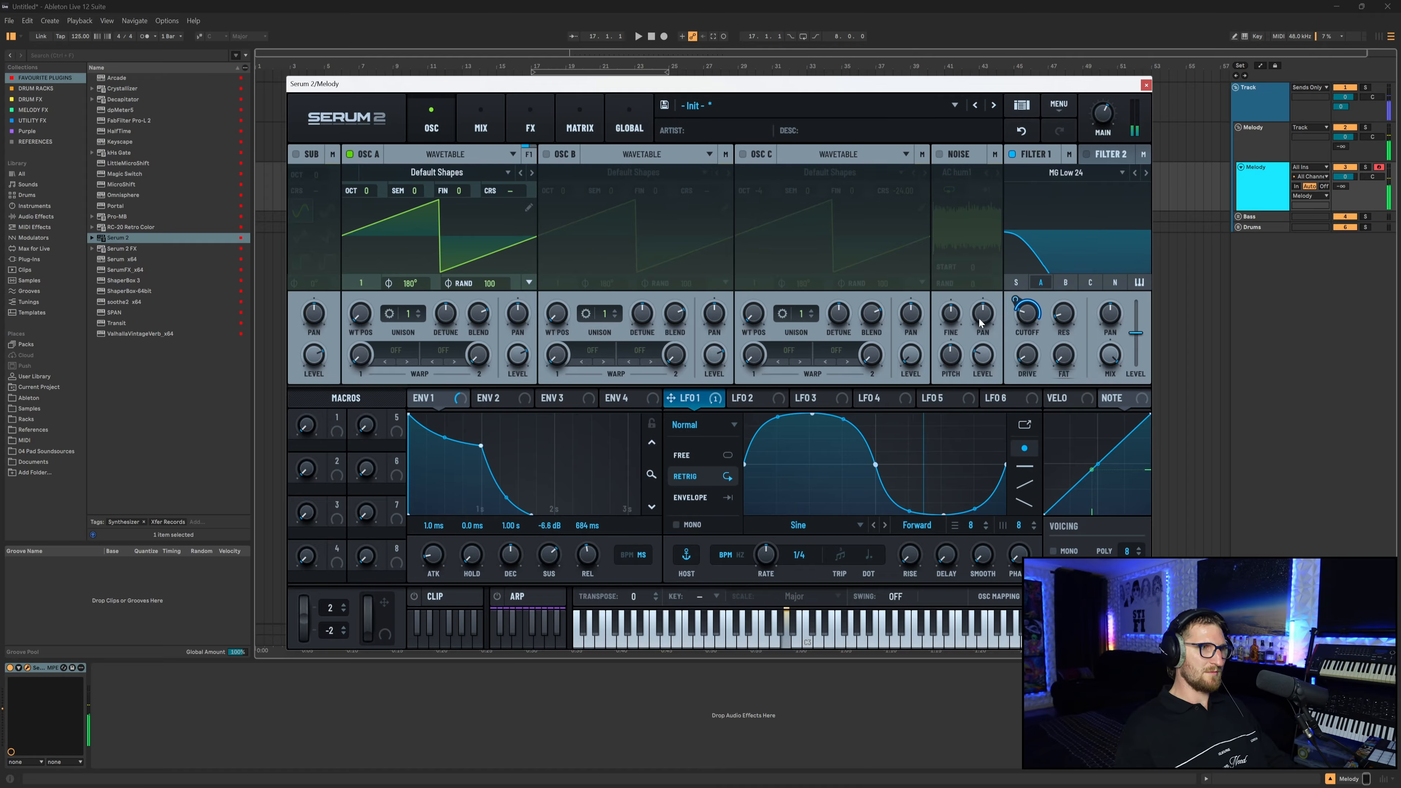
left_click_drag(768, 559, 769, 554)
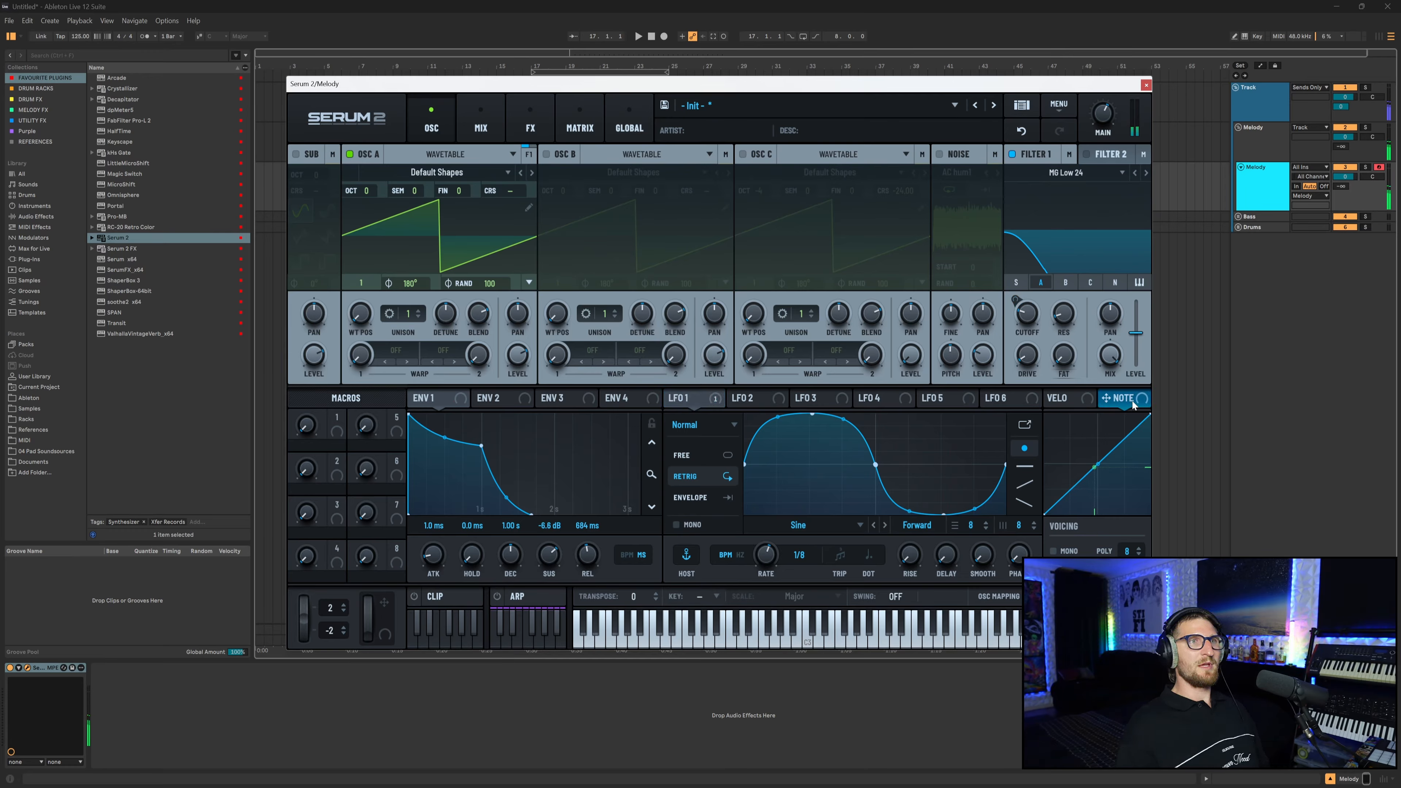
Assign the Note source to LFO 1's rate and reshape the Note curve to rise steeply in the middle
left_click_drag(1111, 396, 767, 516)
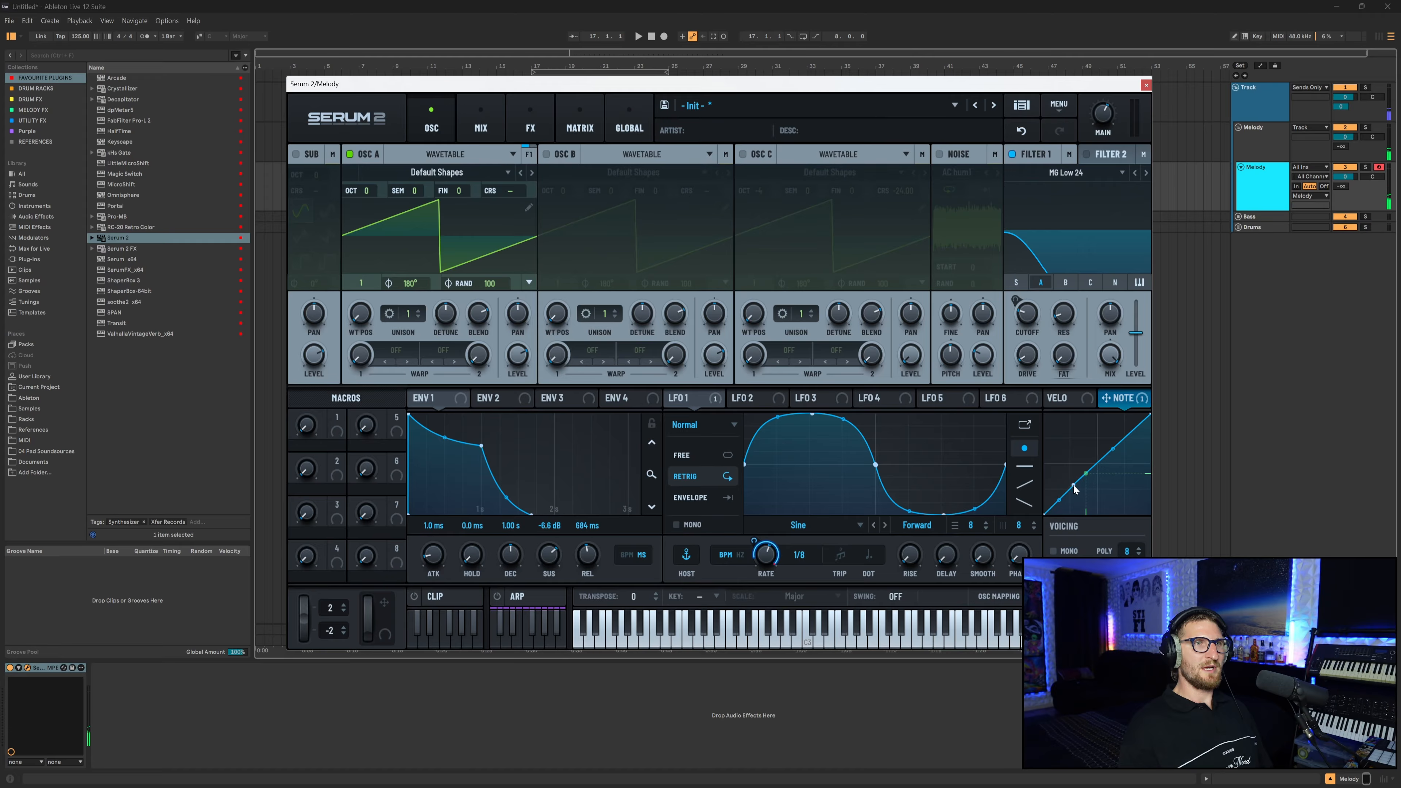
left_click_drag(1073, 487, 1102, 423)
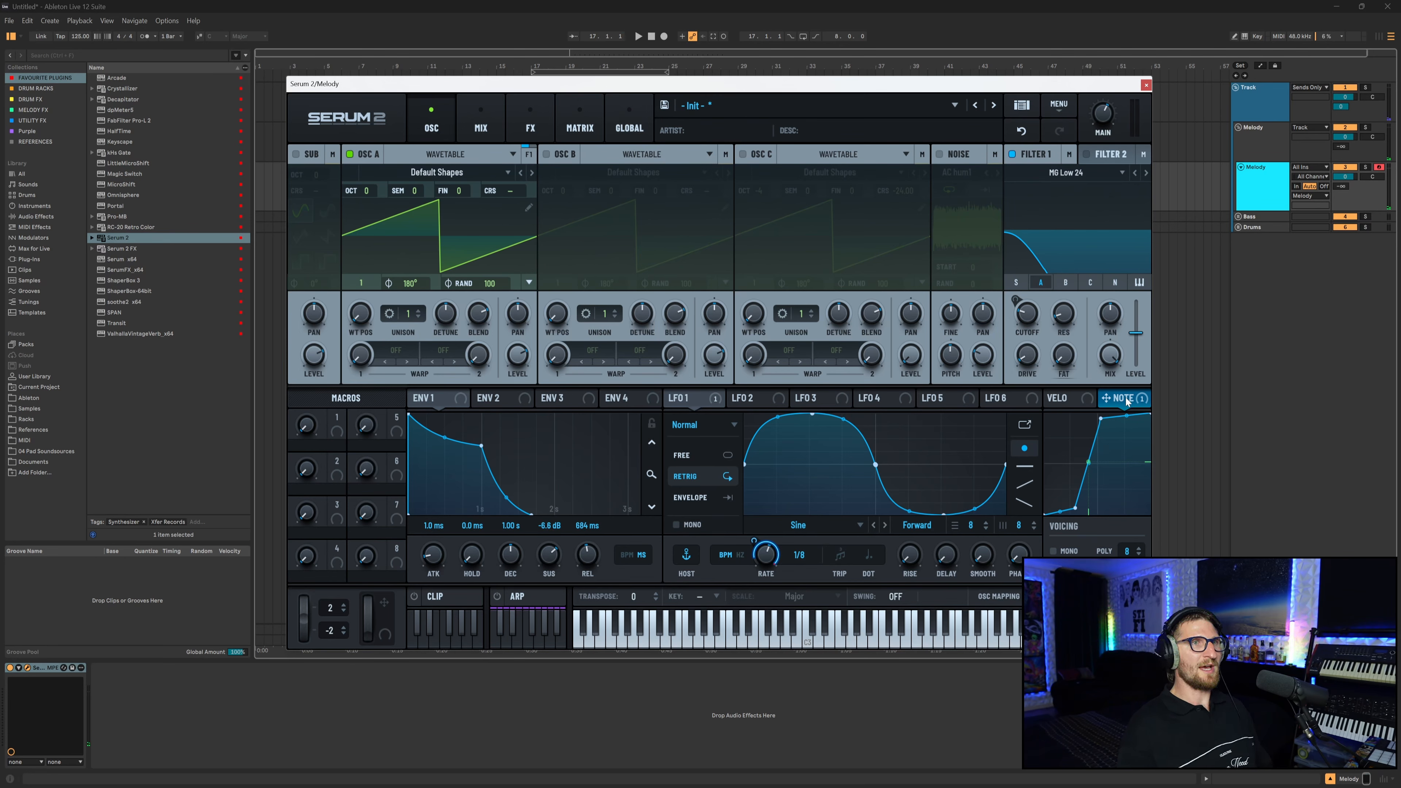
Remove all modulation destinations from the Note and LFO 1 sources, and turn oscillator C on again
right_click(1129, 427)
left_click(1186, 435)
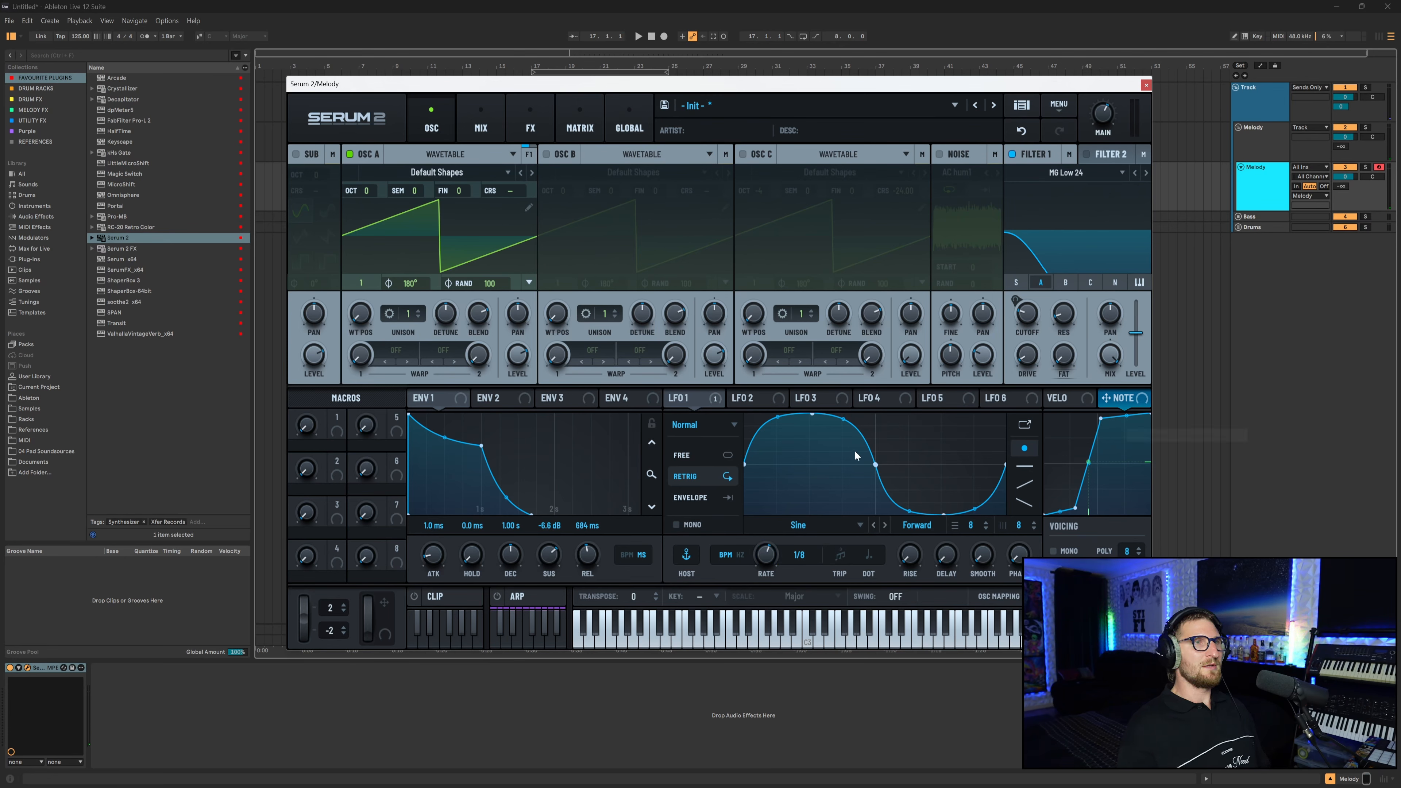
left_click(696, 403)
right_click(703, 403)
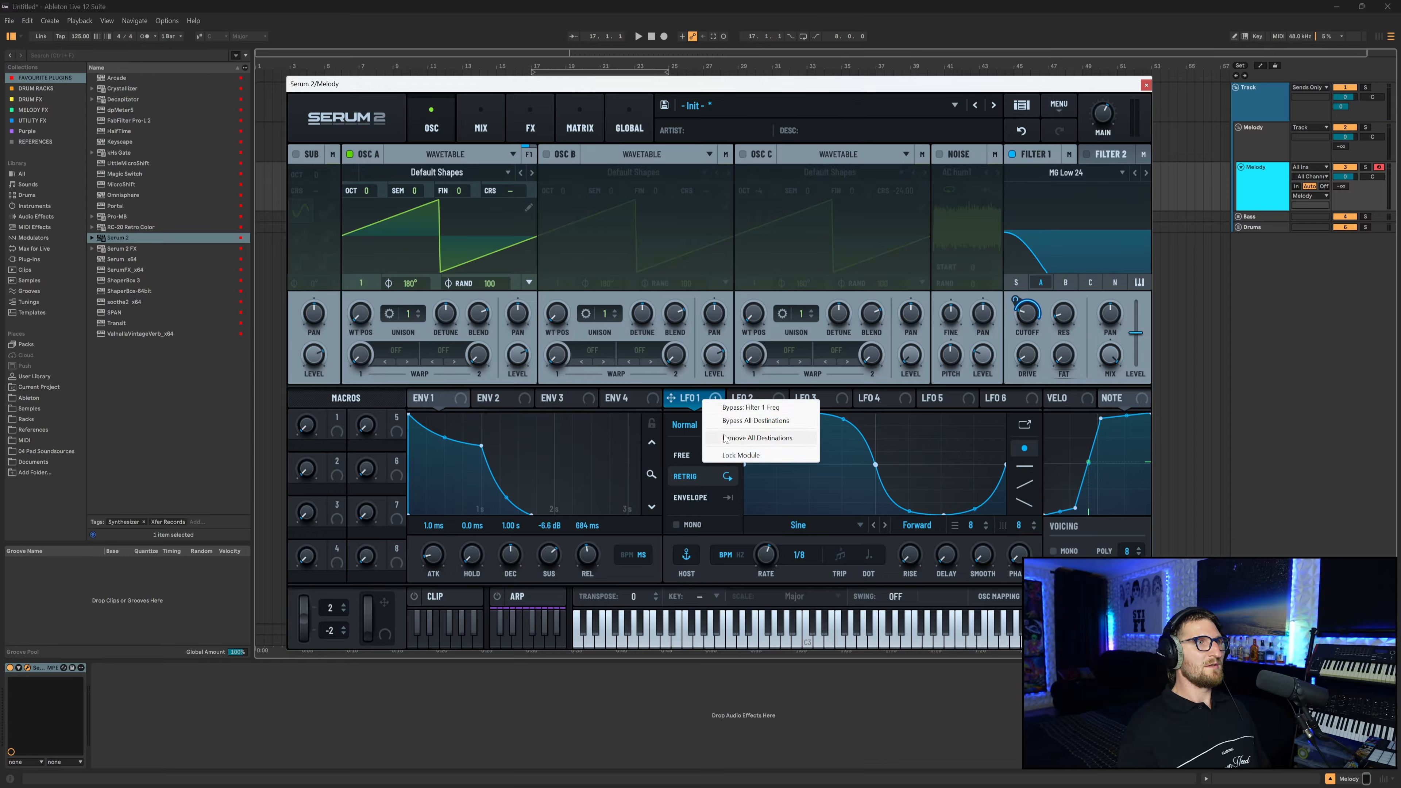
left_click(729, 439)
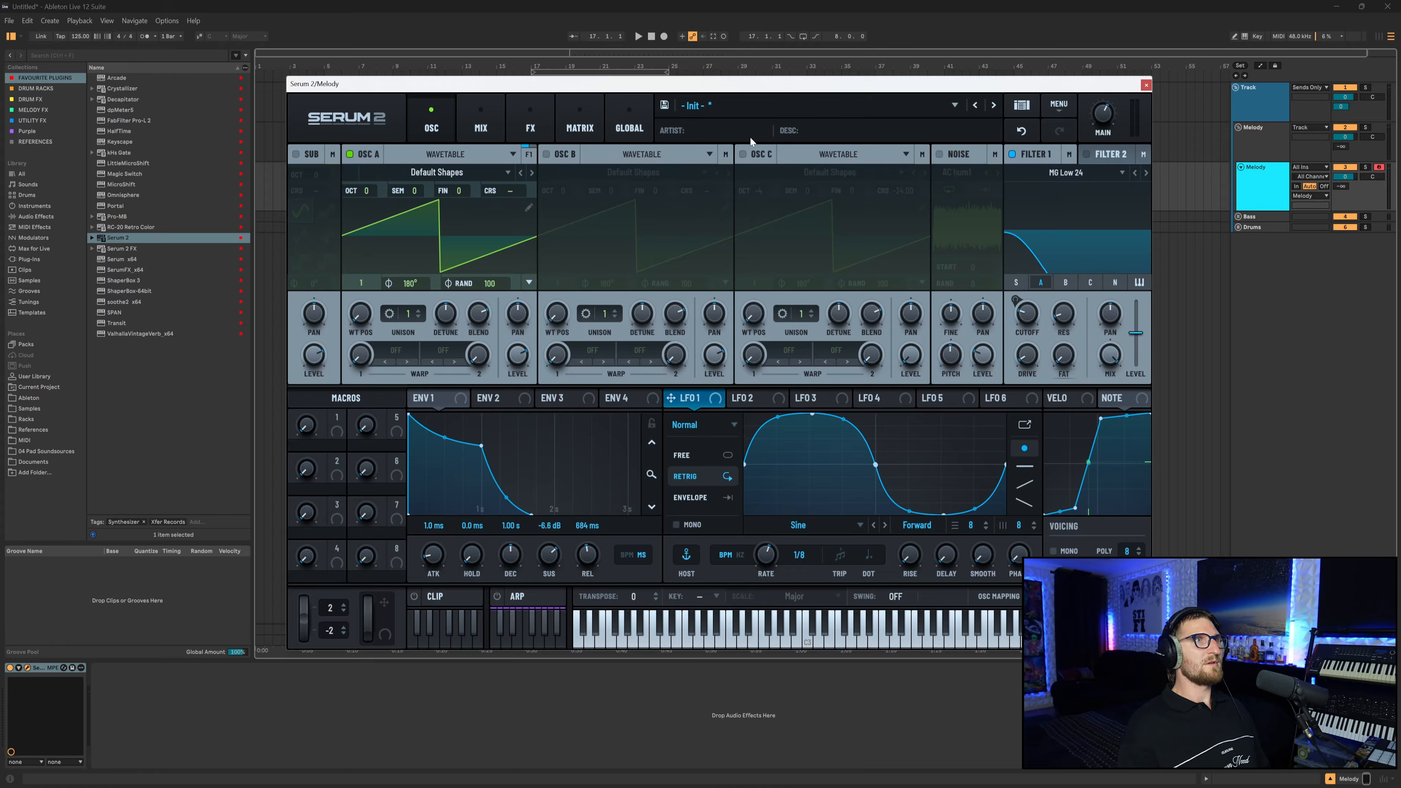
left_click(743, 154)
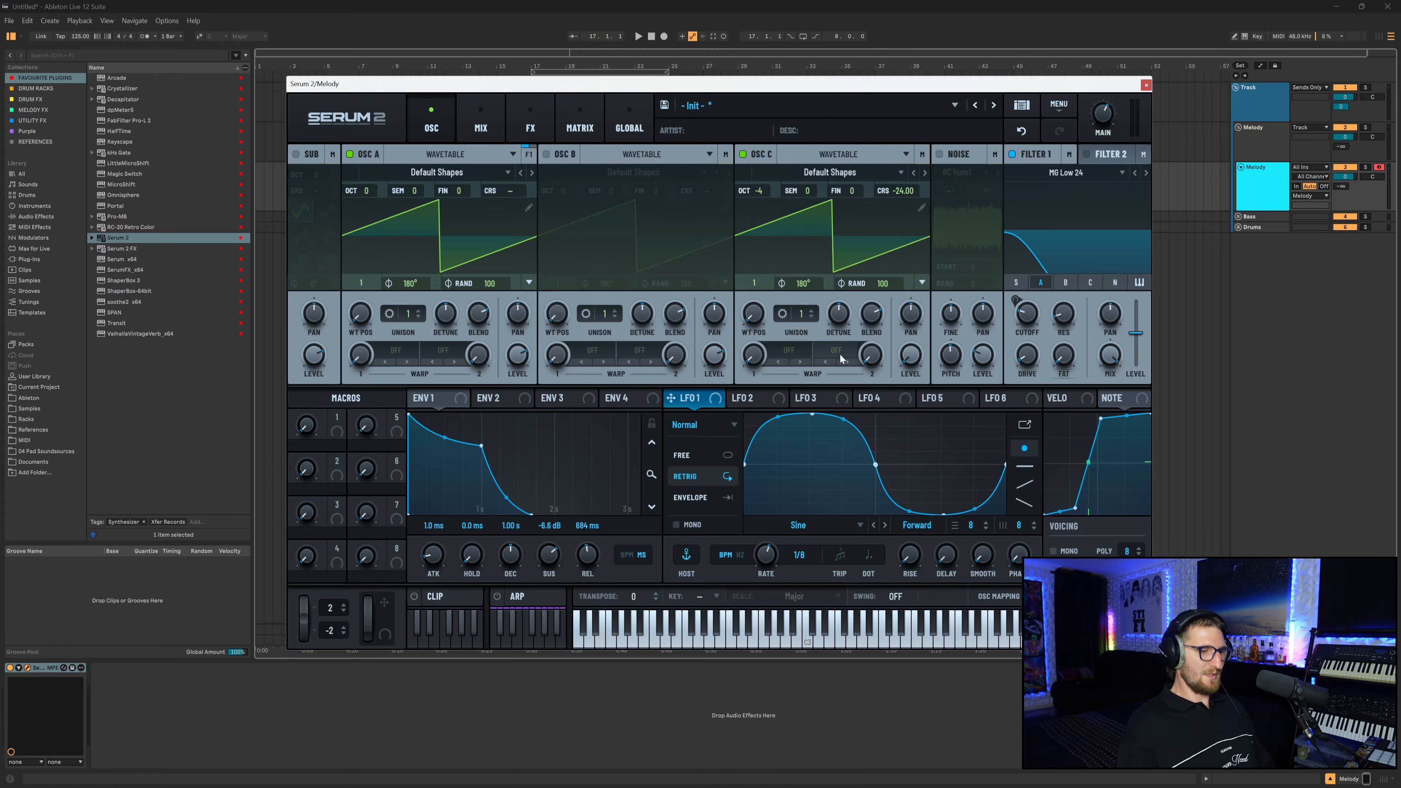